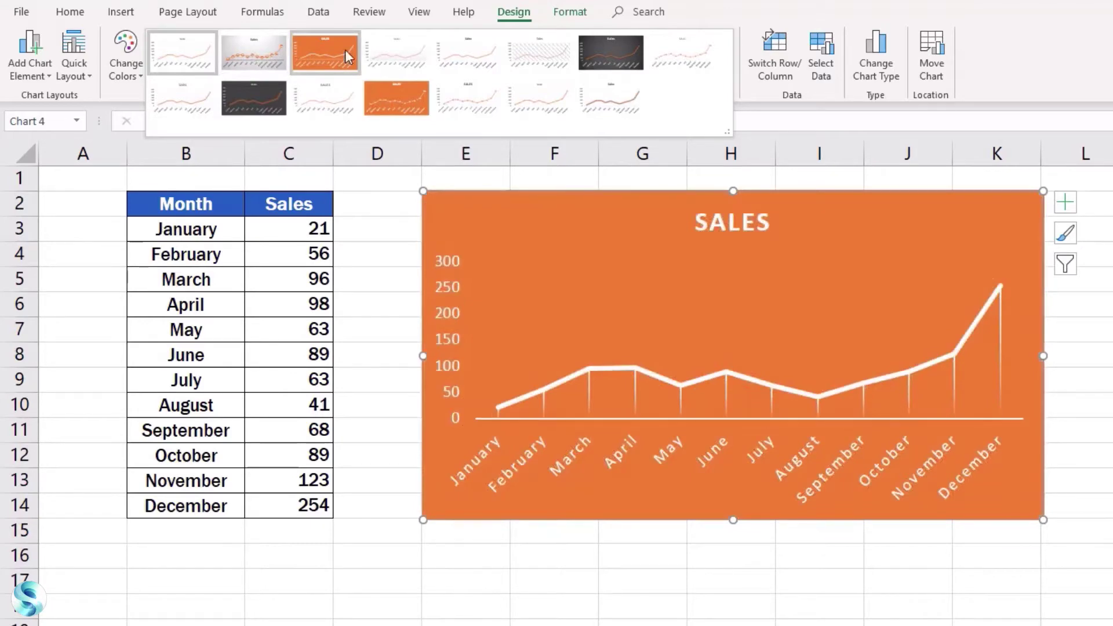
- Apply a dark style from the Chart Styles gallery to the finished Sales chart
click(270, 94)
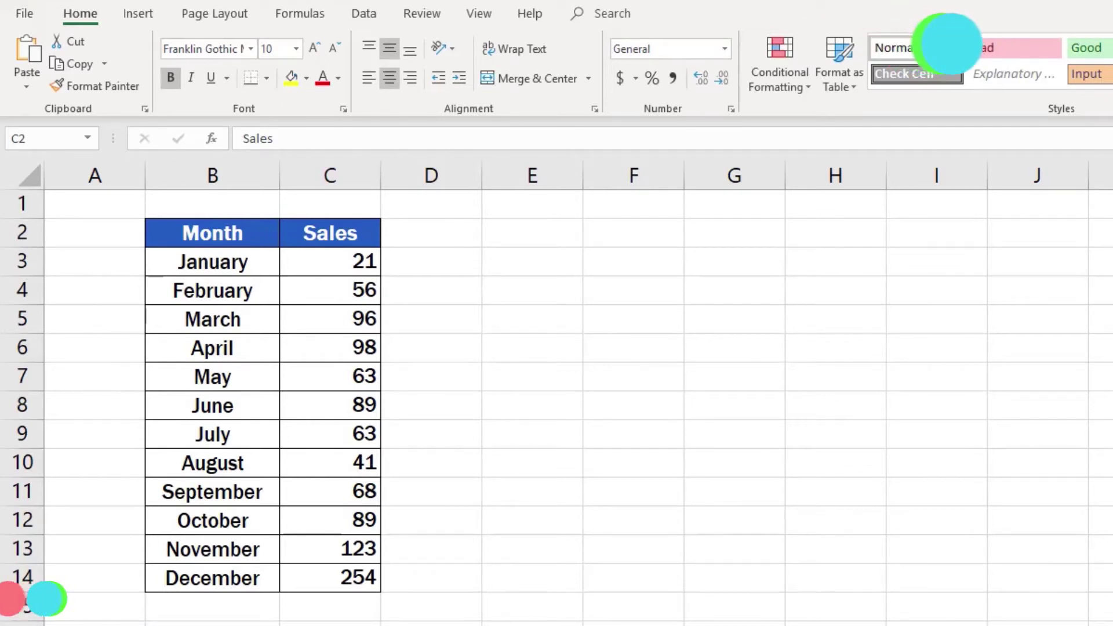
- Insert a basic 2-D Line chart from the month and sales data in B3:C14
mouse_move(232, 271)
mouse_down()
mouse_move(327, 471)
mouse_move(313, 574)
mouse_up()
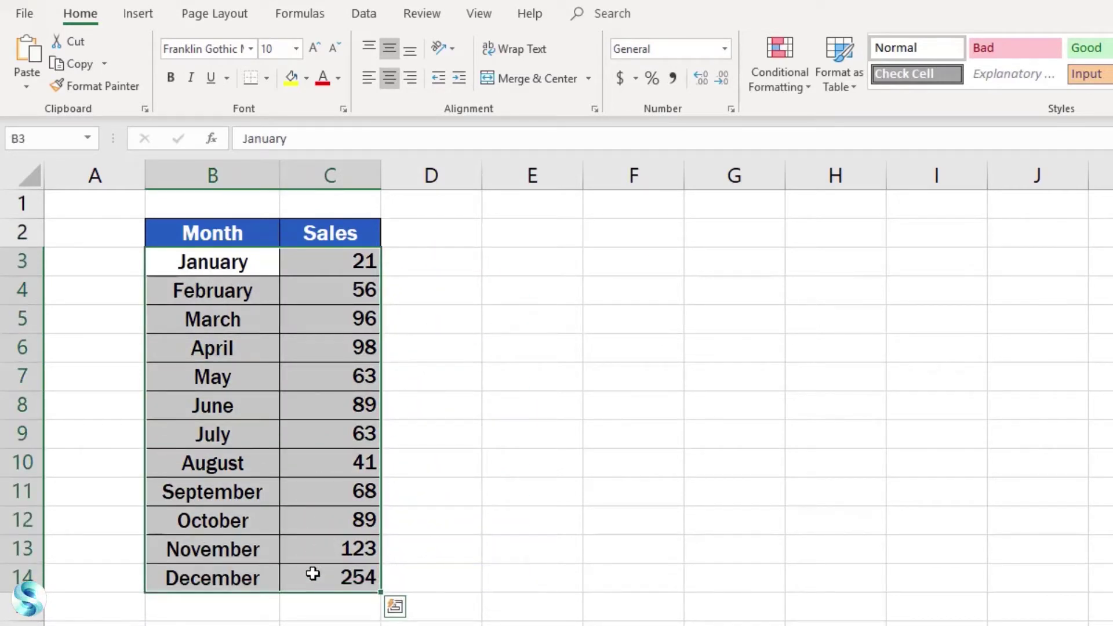
click(141, 12)
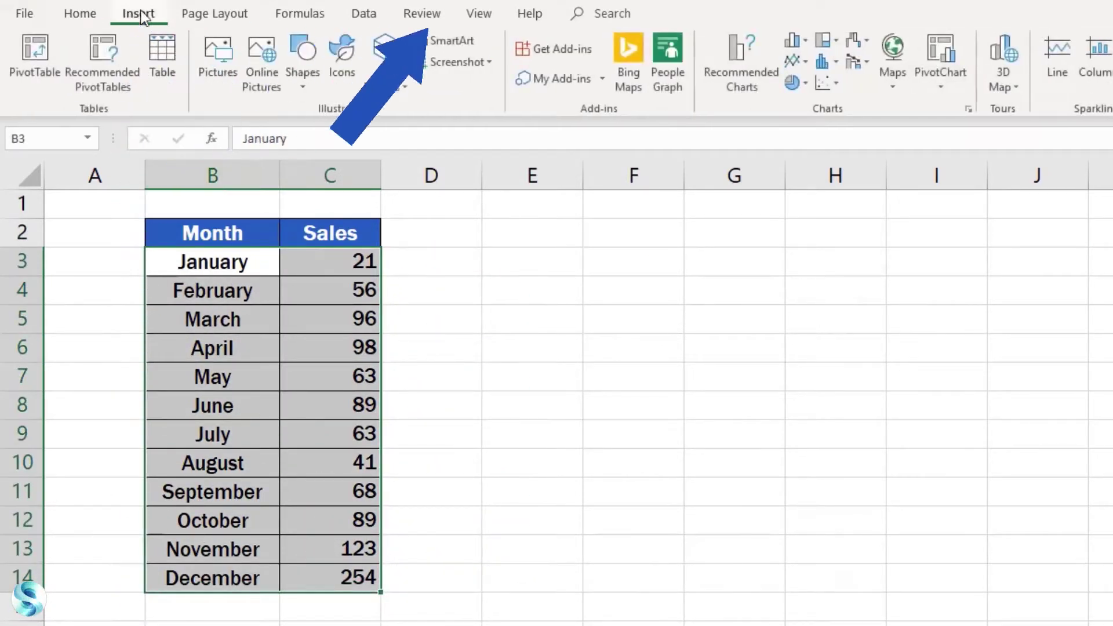
click(795, 61)
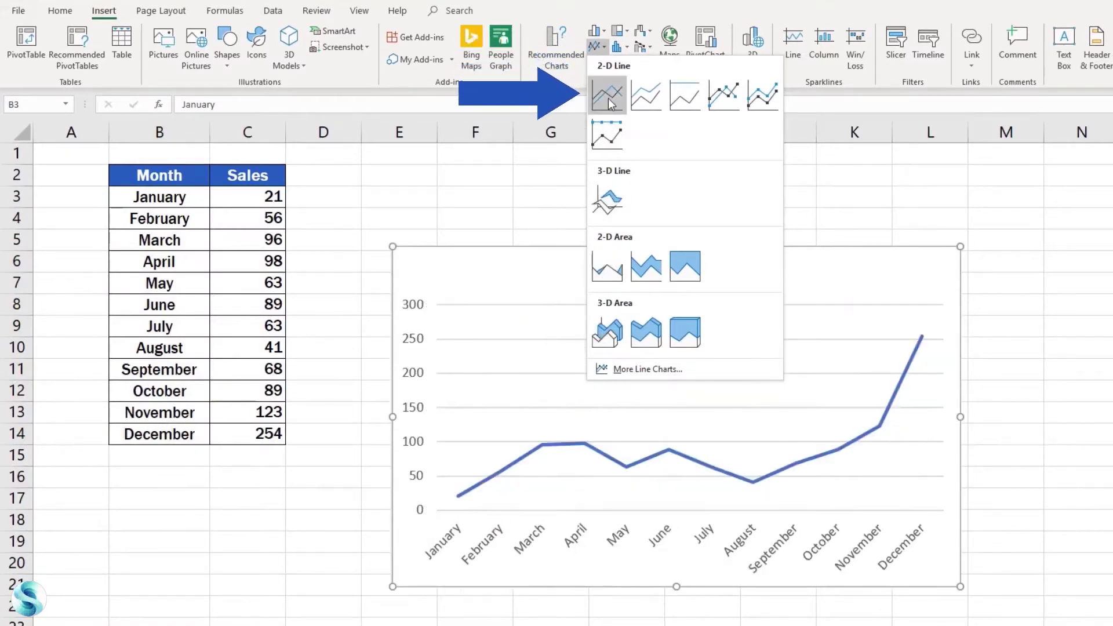
click(607, 97)
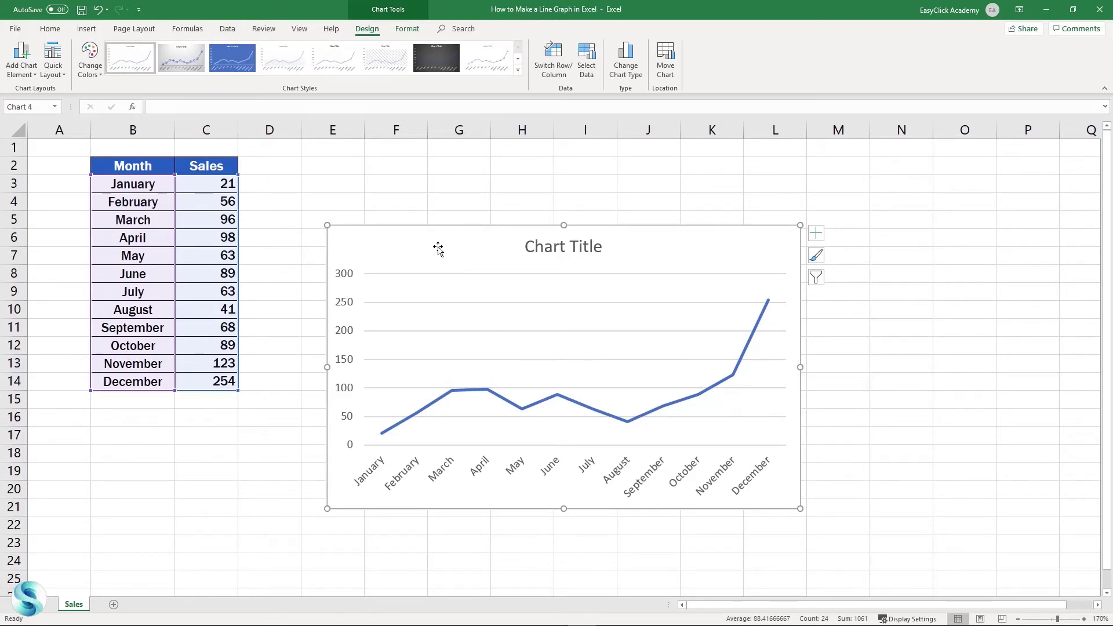
- Reposition the line chart on the sheet and shrink it to a more compact size
mouse_move(438, 248)
mouse_down()
mouse_move(680, 311)
mouse_move(412, 179)
mouse_up()
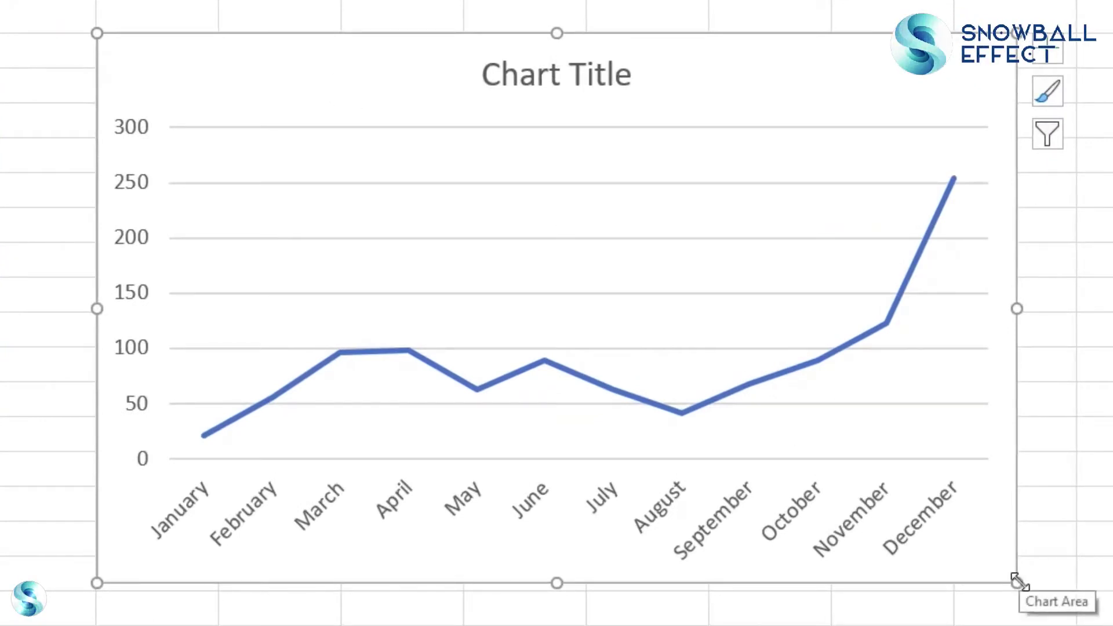
mouse_move(1017, 583)
mouse_down()
mouse_move(971, 488)
mouse_move(956, 488)
mouse_up()
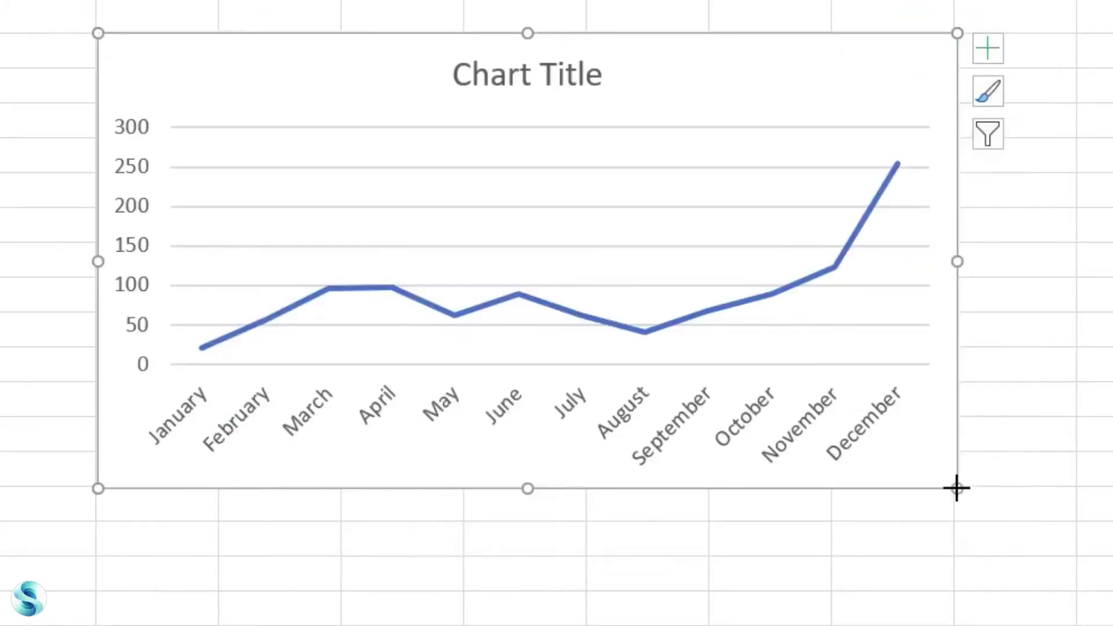
click(1095, 433)
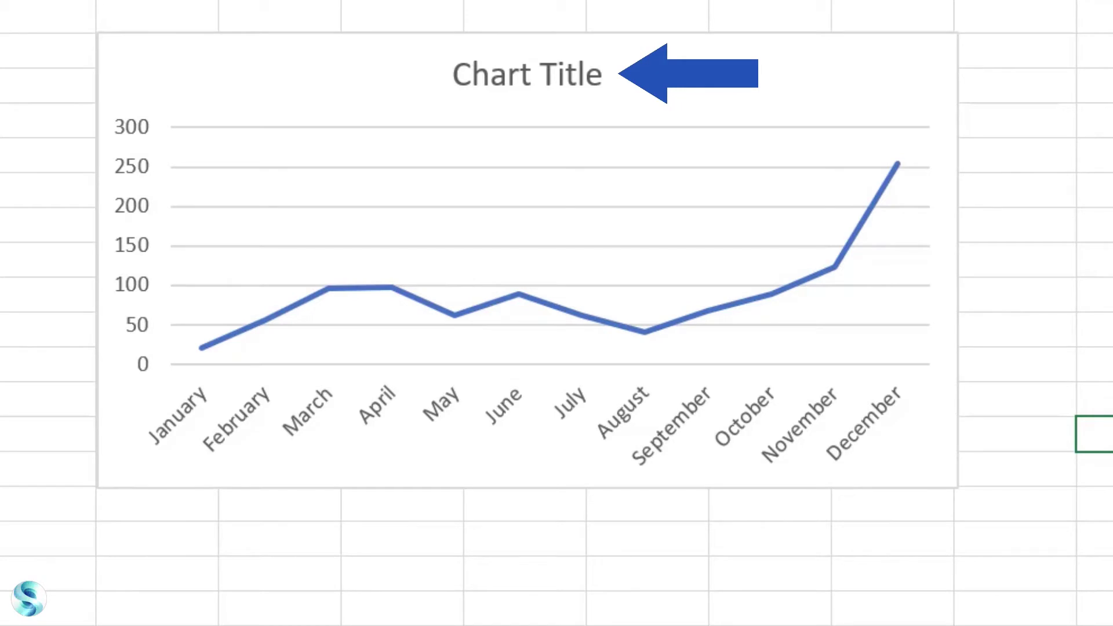
- Replace the default 'Chart Title' with 'Sales'
click(590, 92)
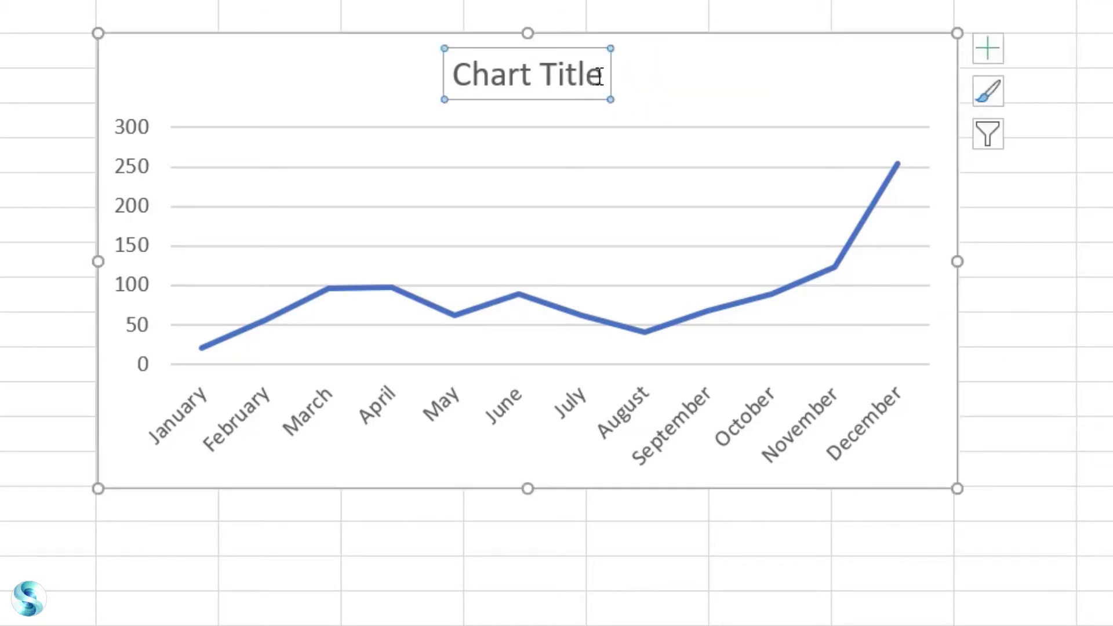
click(600, 75)
drag(600, 75, 454, 74)
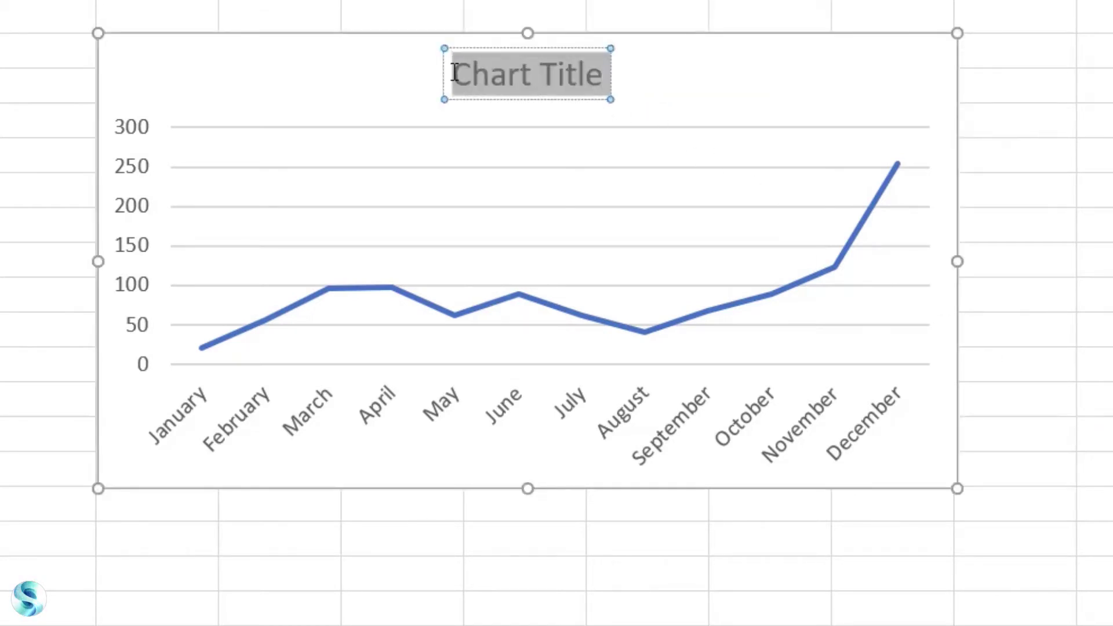
text(Sales)
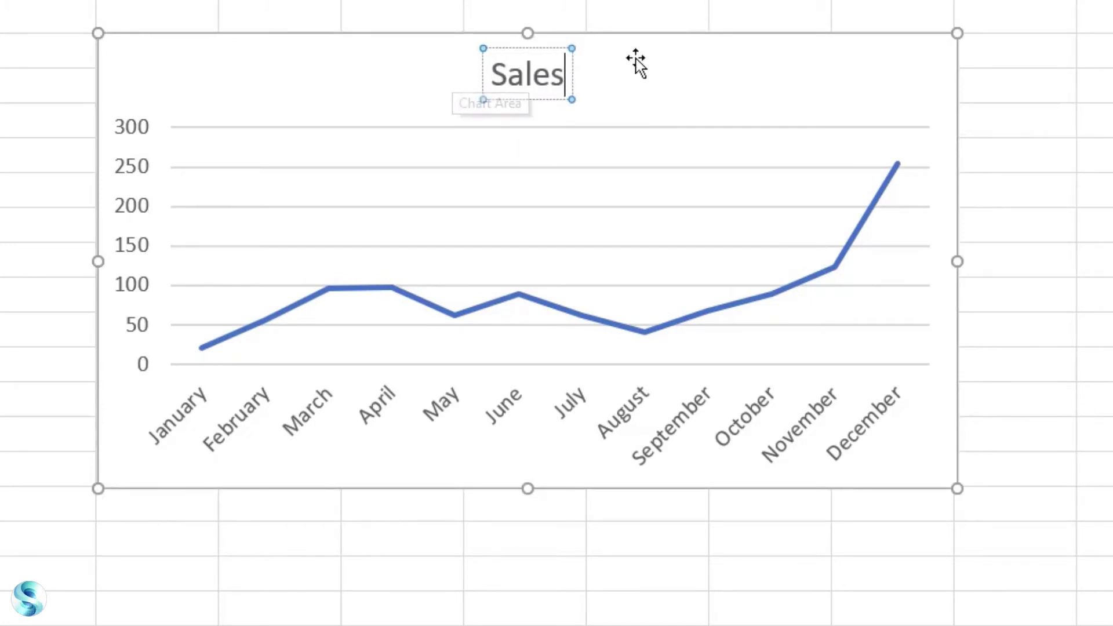
click(638, 58)
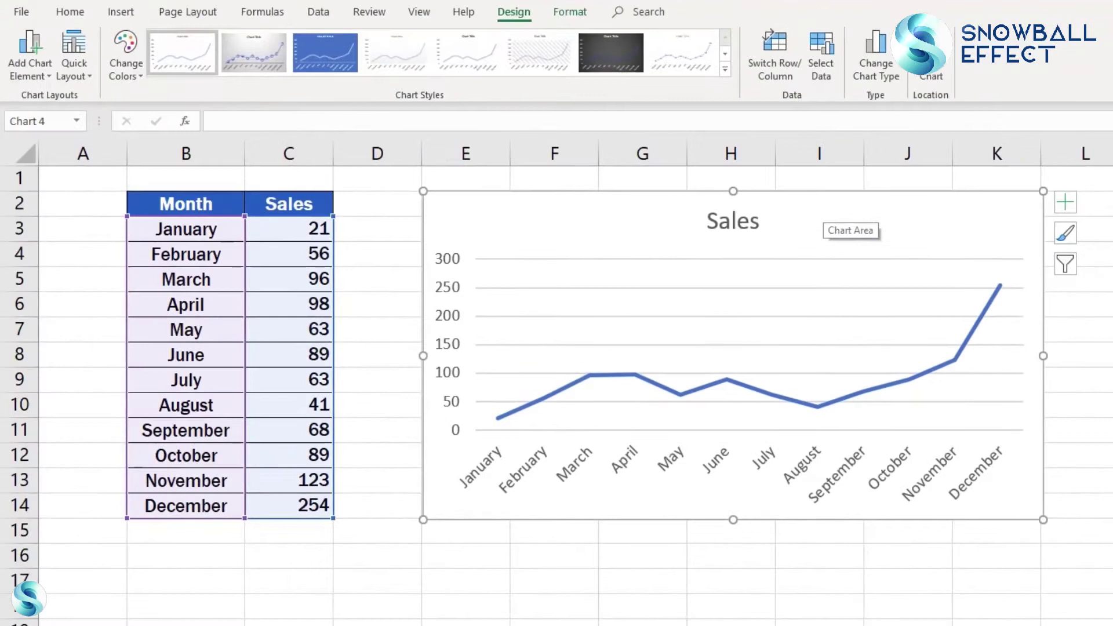
key(Escape)
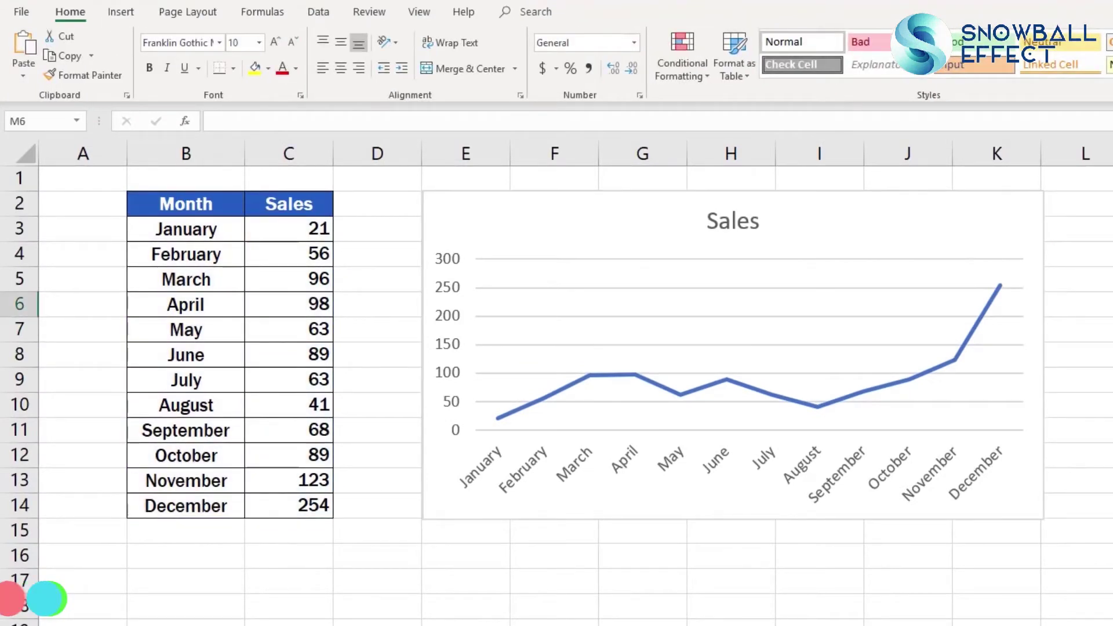
- Apply the orange Colorful palette via Change Colors so the Sales line turns orange
click(897, 212)
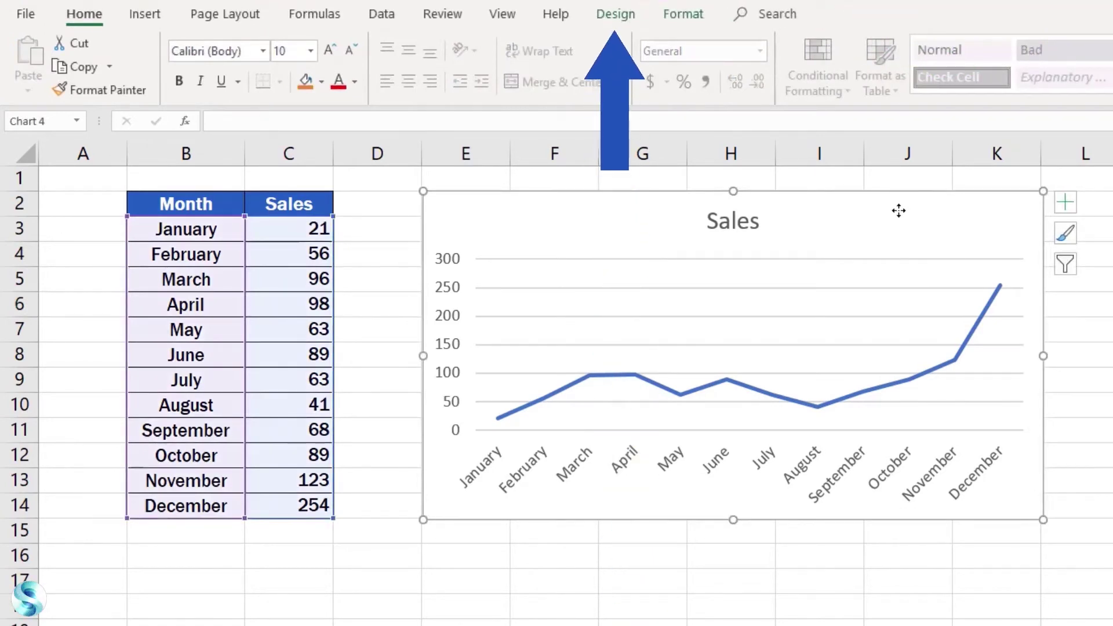
click(607, 22)
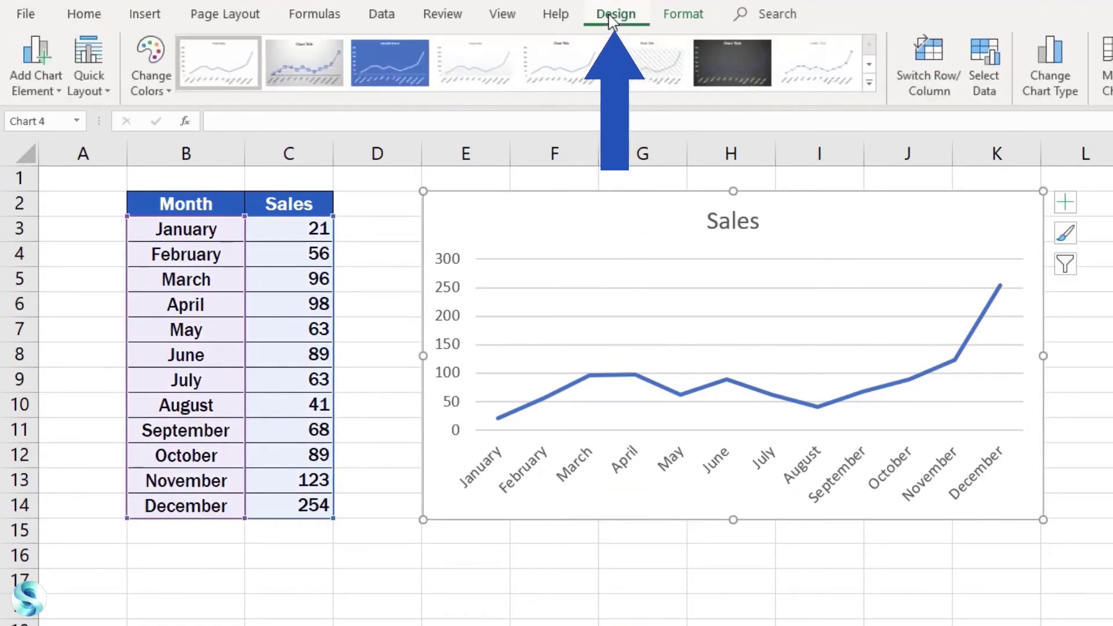
click(156, 57)
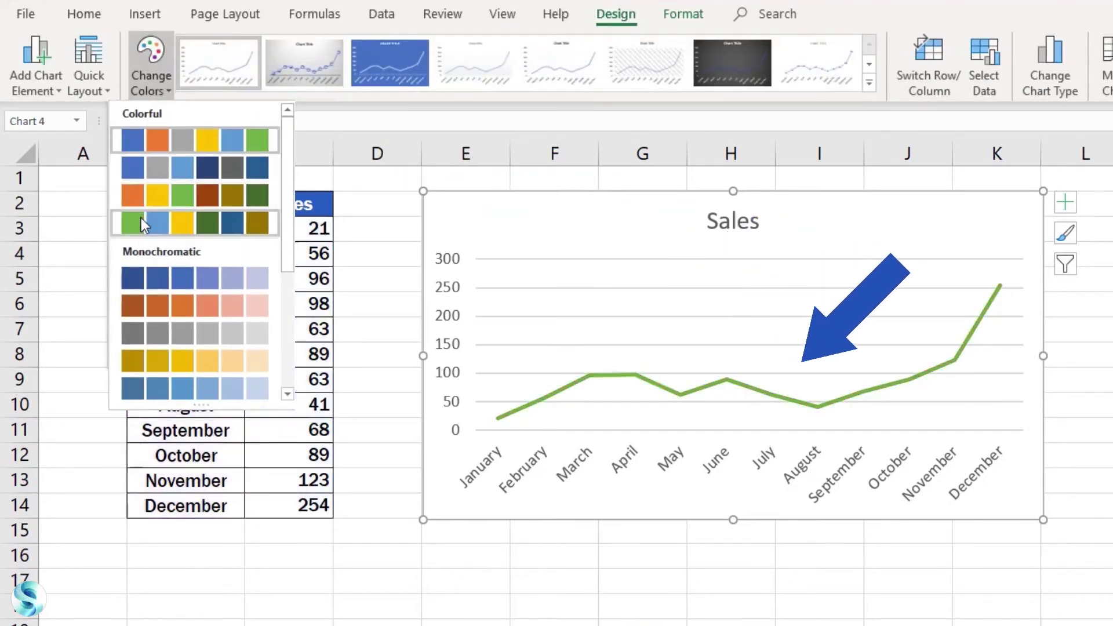
click(142, 196)
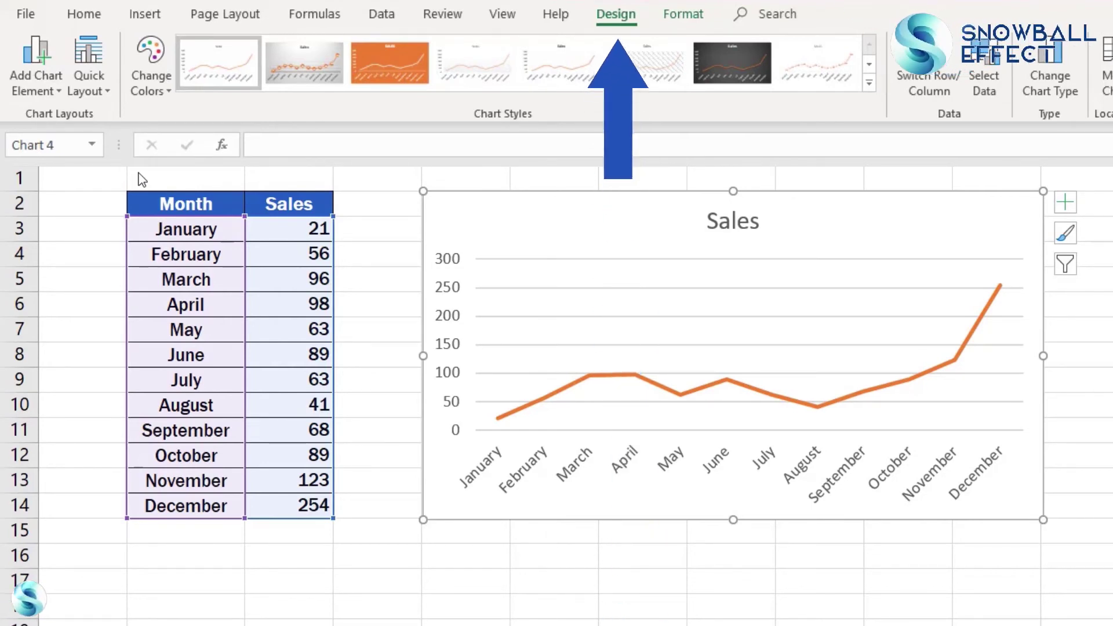
- Apply Chart Style 10 from the expanded Chart Styles gallery
click(869, 84)
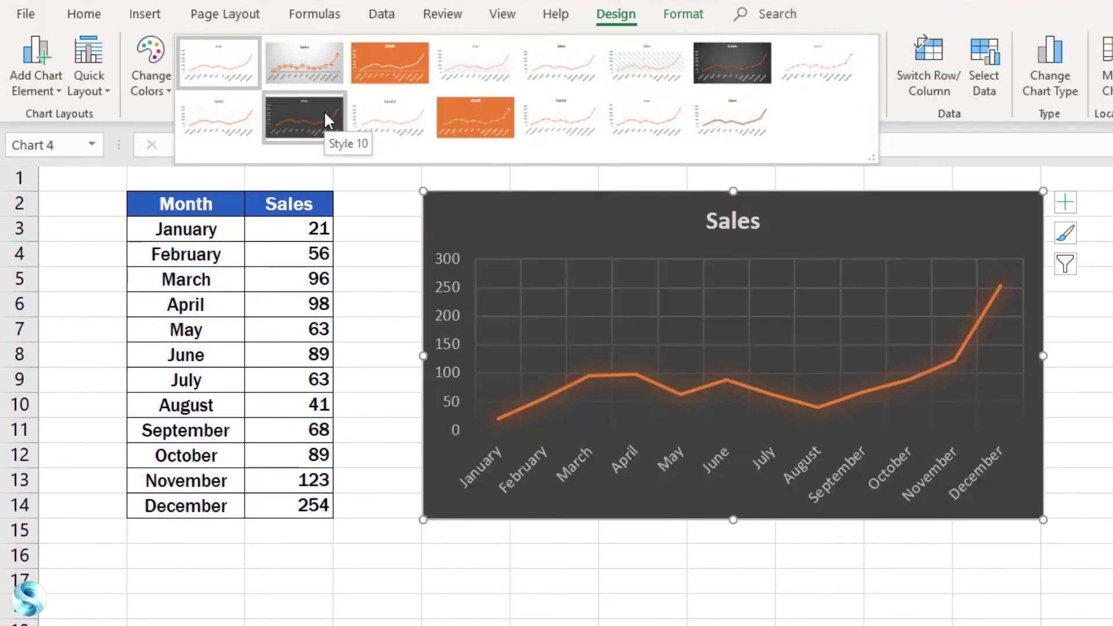
click(326, 119)
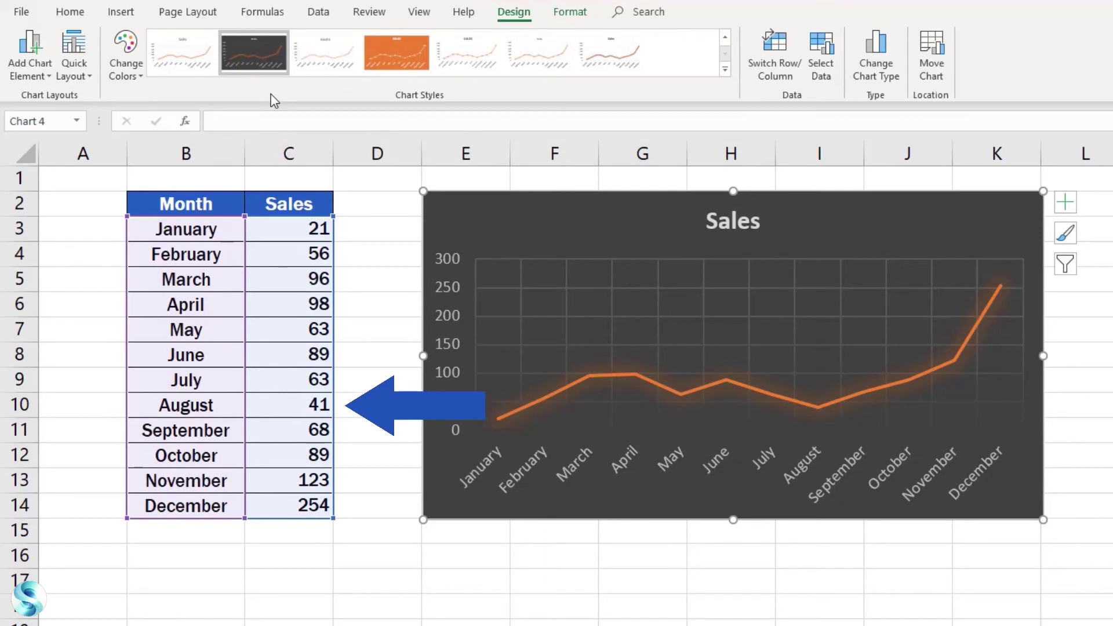
- Change cell C10 from 41 to 154 so August's chart point spikes
double_click(300, 406)
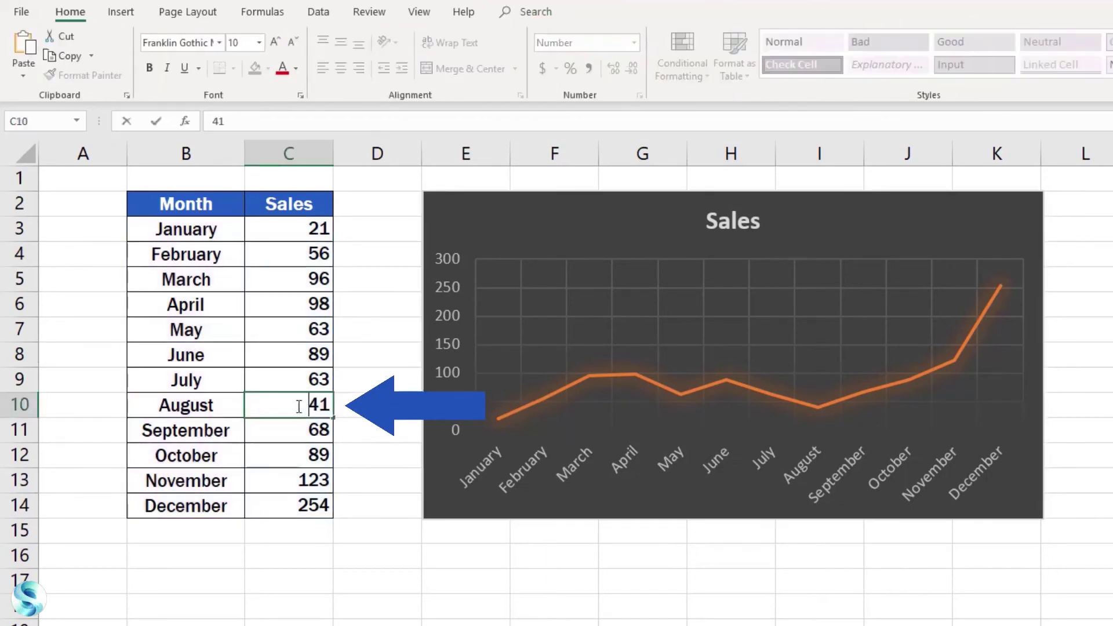
text(15)
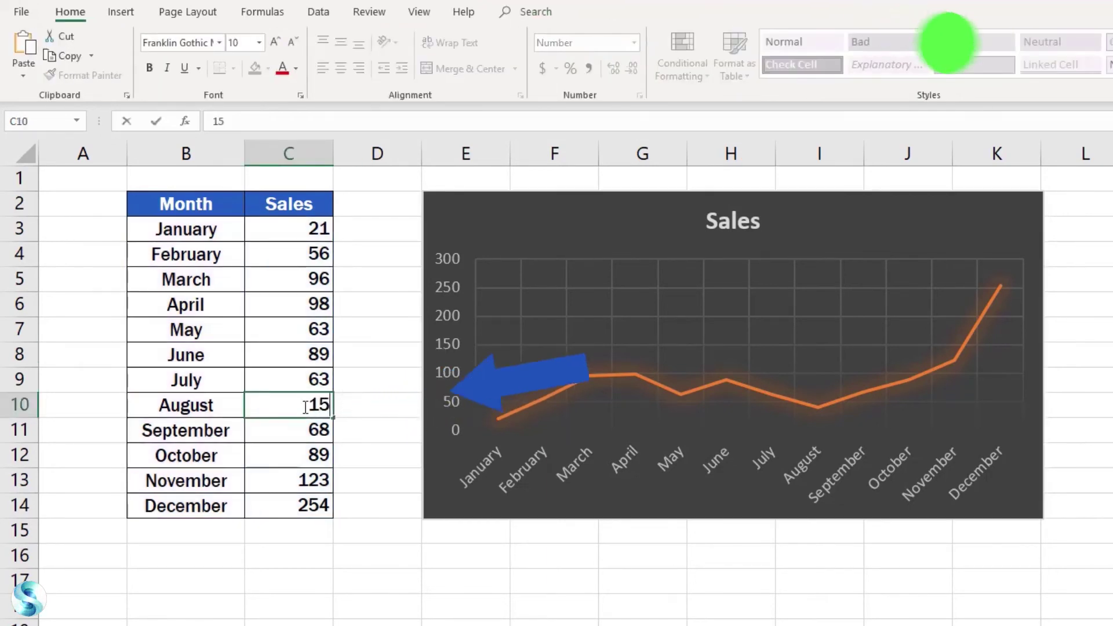
text(4)
key(Return)
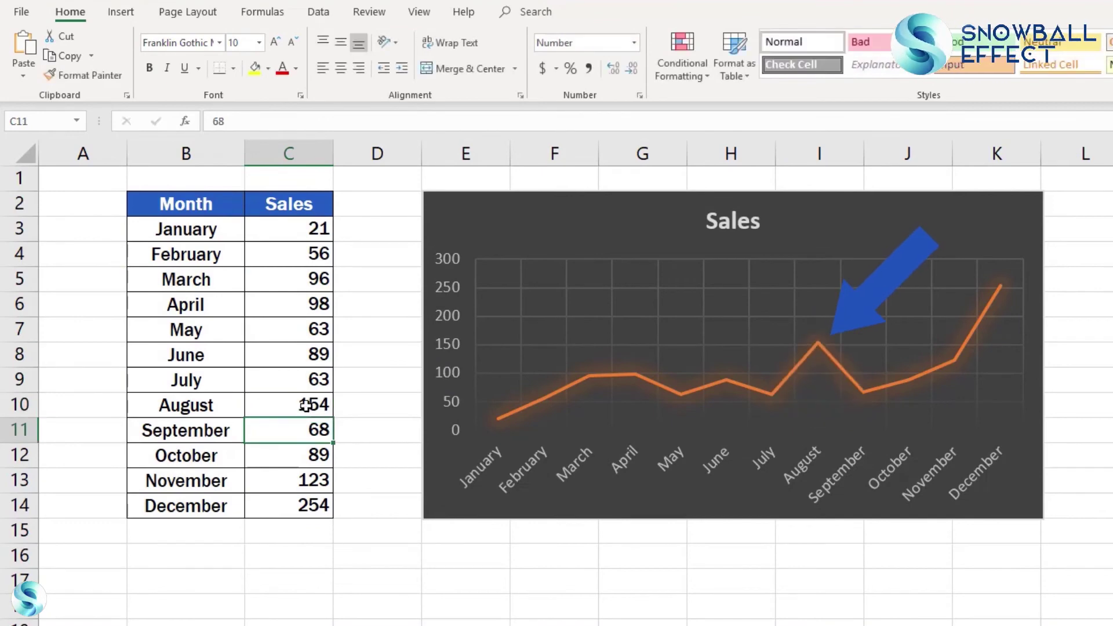